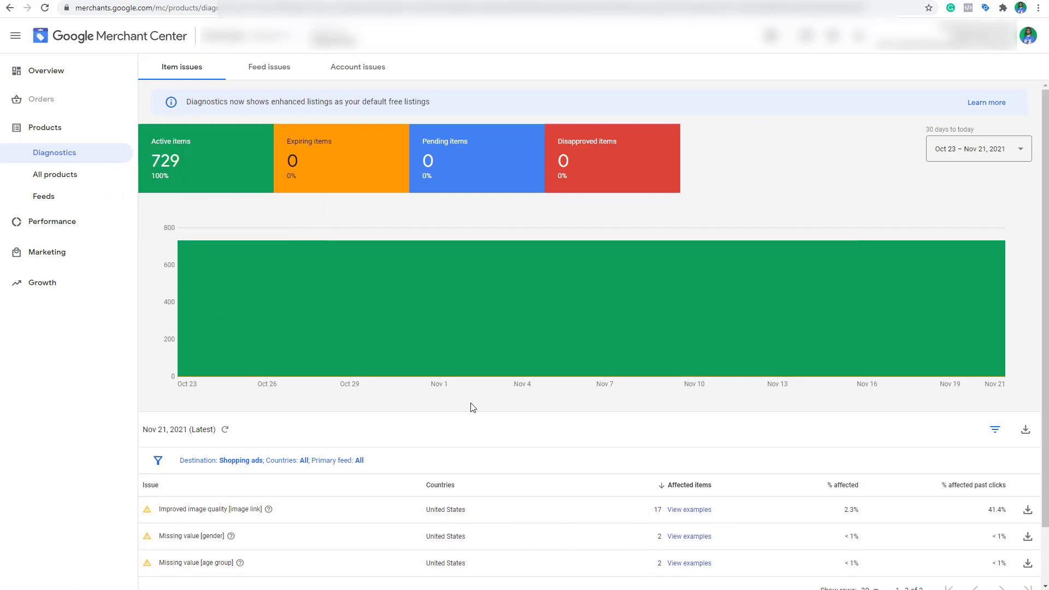
- Open the slimJIMMY Slim Wallet Black Leather Red Stitch details and expand the site-found price and FeedArmy (DFW) raw attributes
click(79, 186)
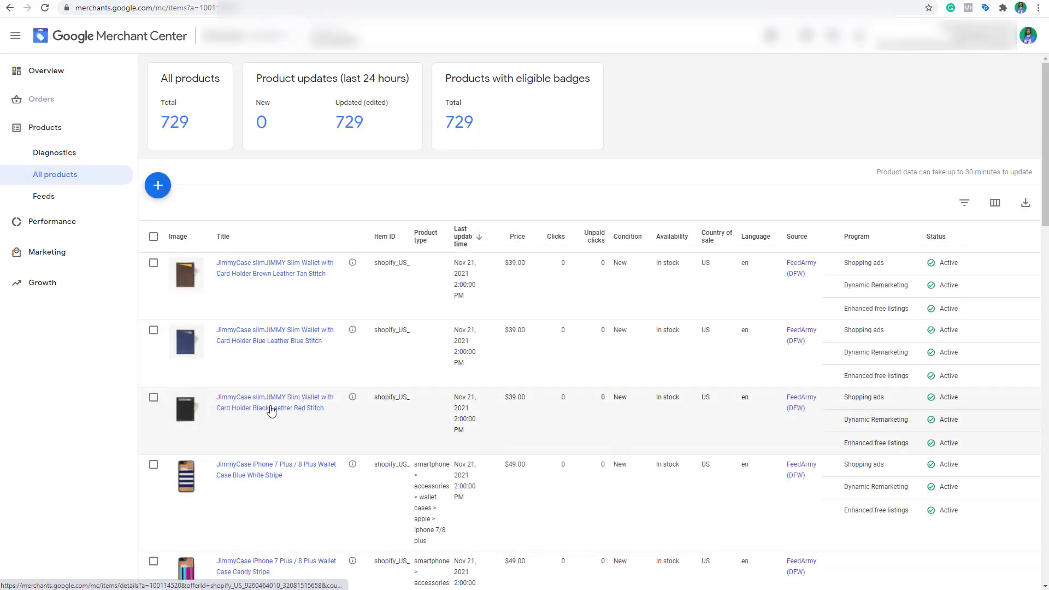
click(270, 411)
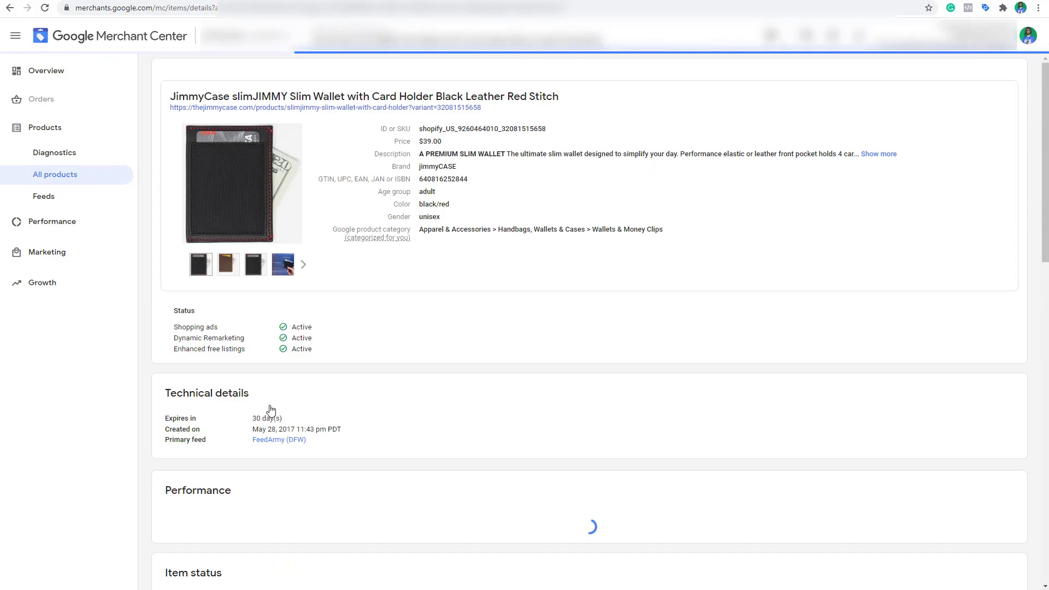
scroll(270, 412, down, 20)
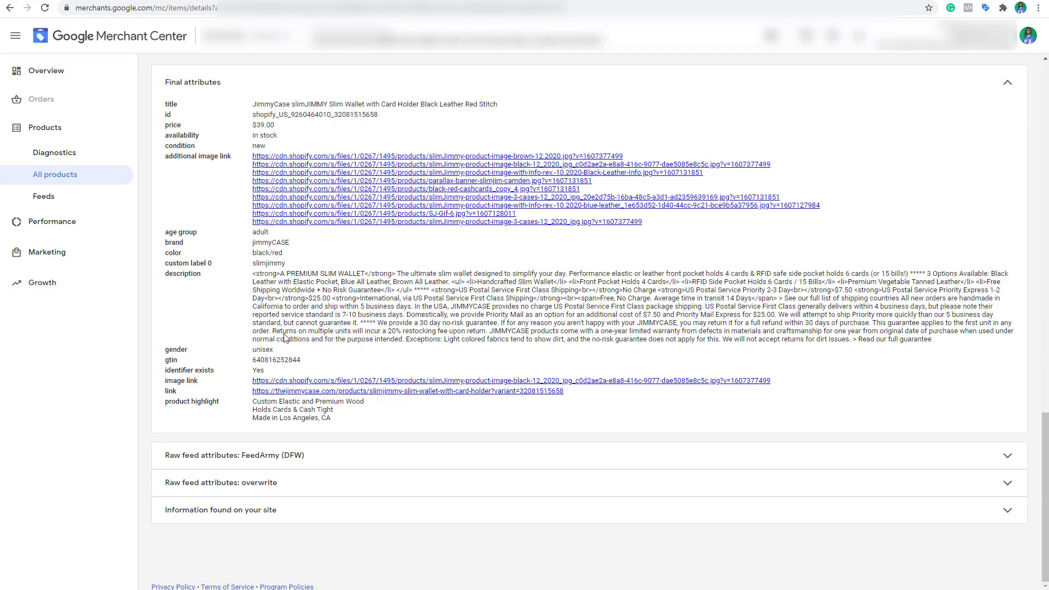
click(232, 520)
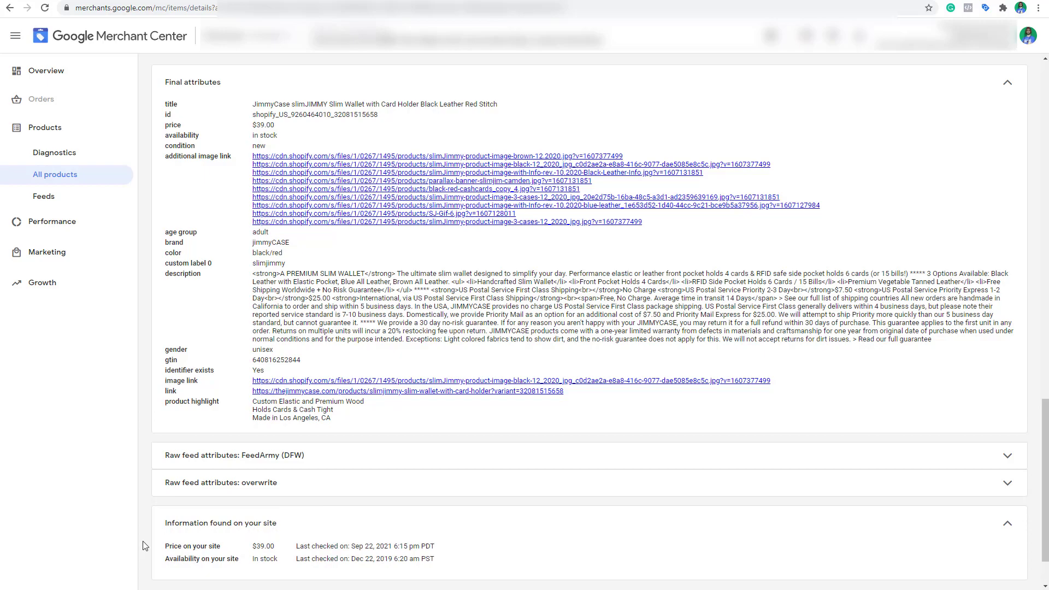
click(225, 456)
scroll(286, 469, down, 2)
scroll(286, 468, down, 4)
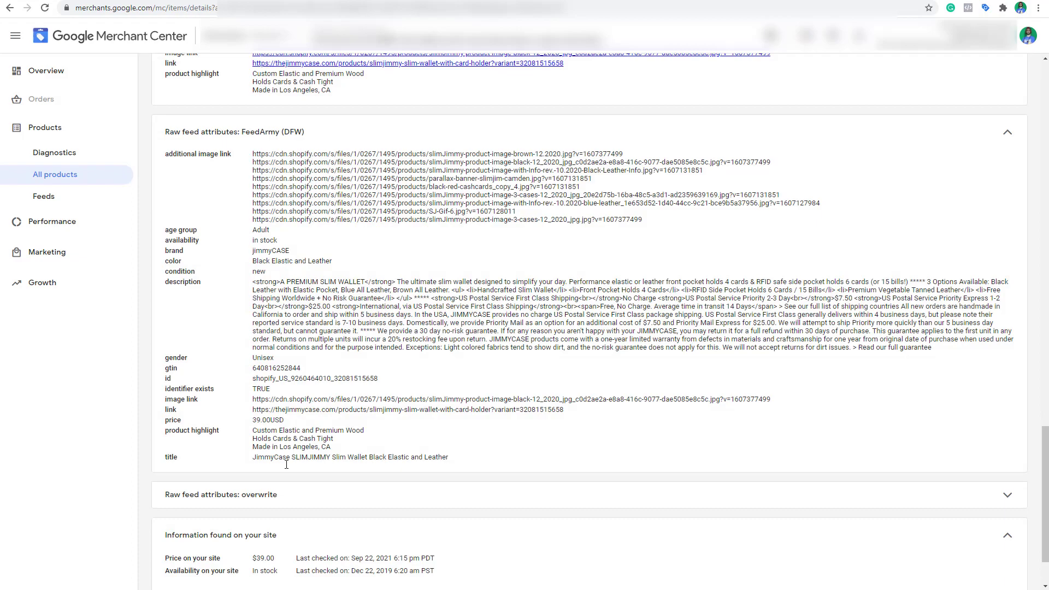
scroll(287, 465, down, 1)
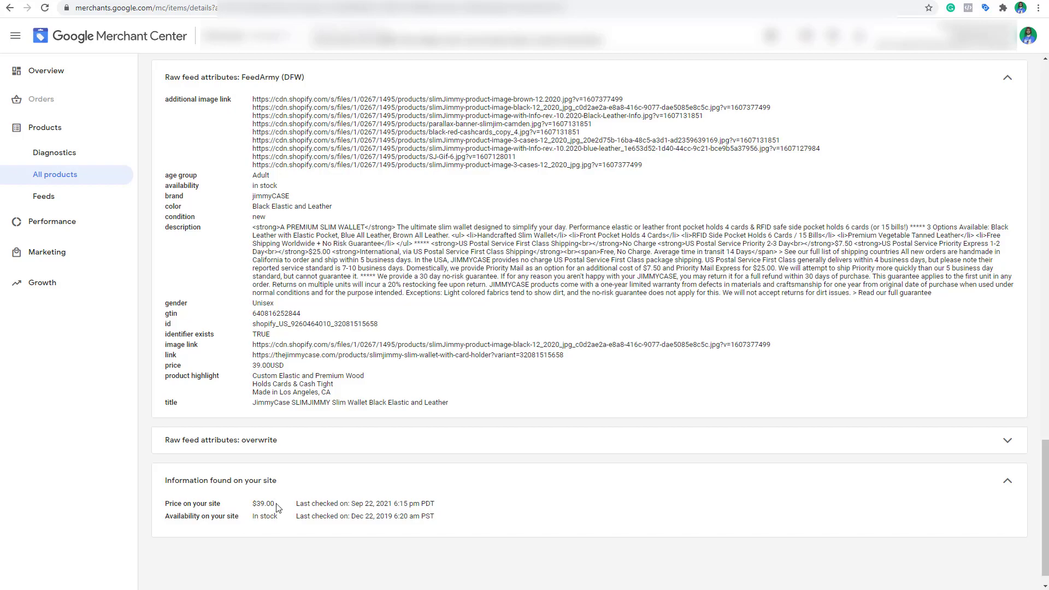
scroll(256, 515, up, 1)
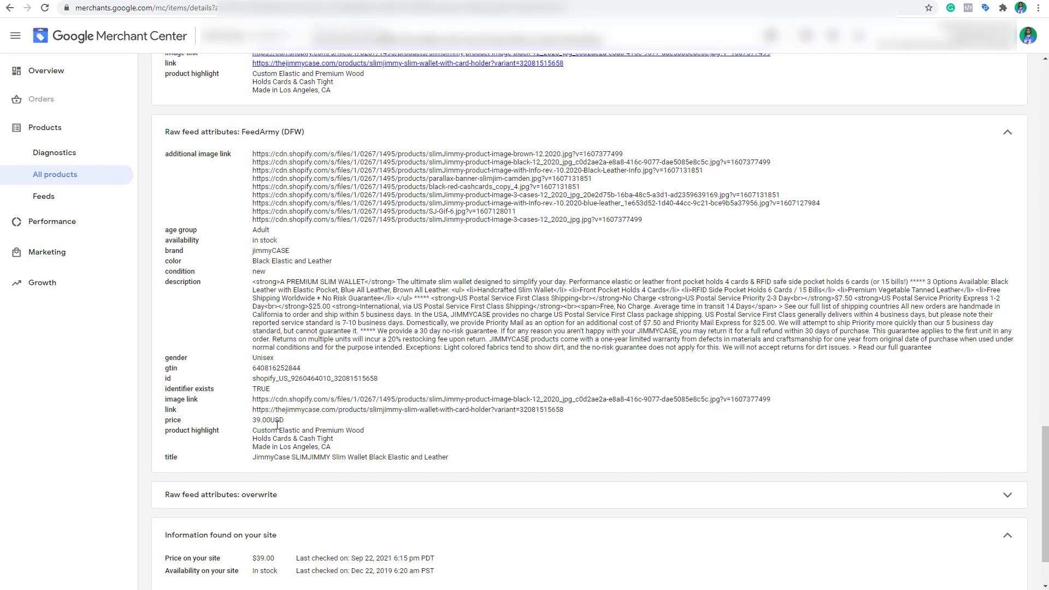
drag(288, 565, 250, 565)
drag(293, 421, 248, 430)
triple_click(249, 430)
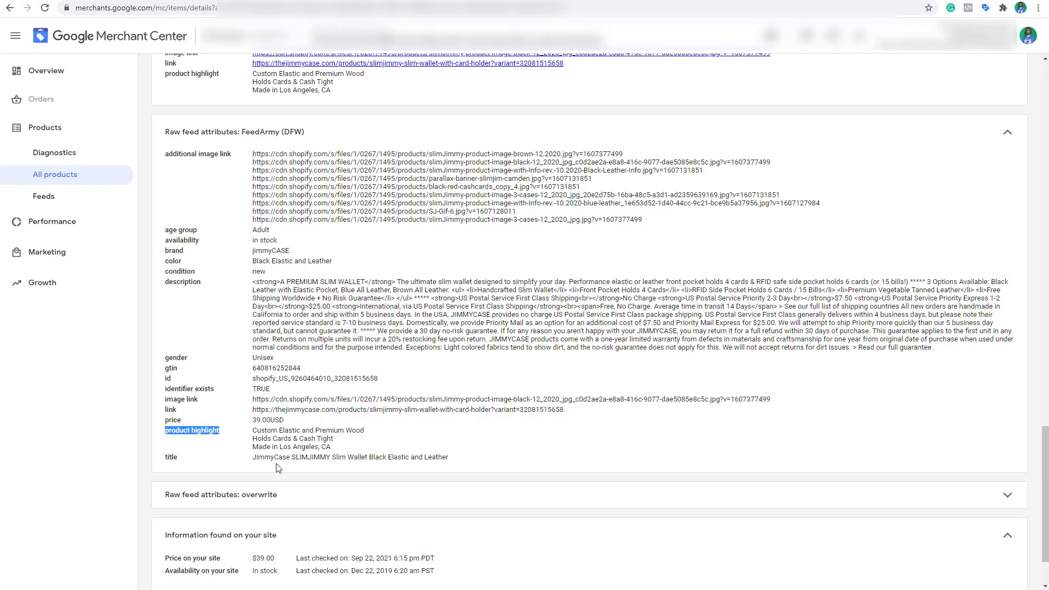
click(281, 424)
drag(275, 558, 256, 560)
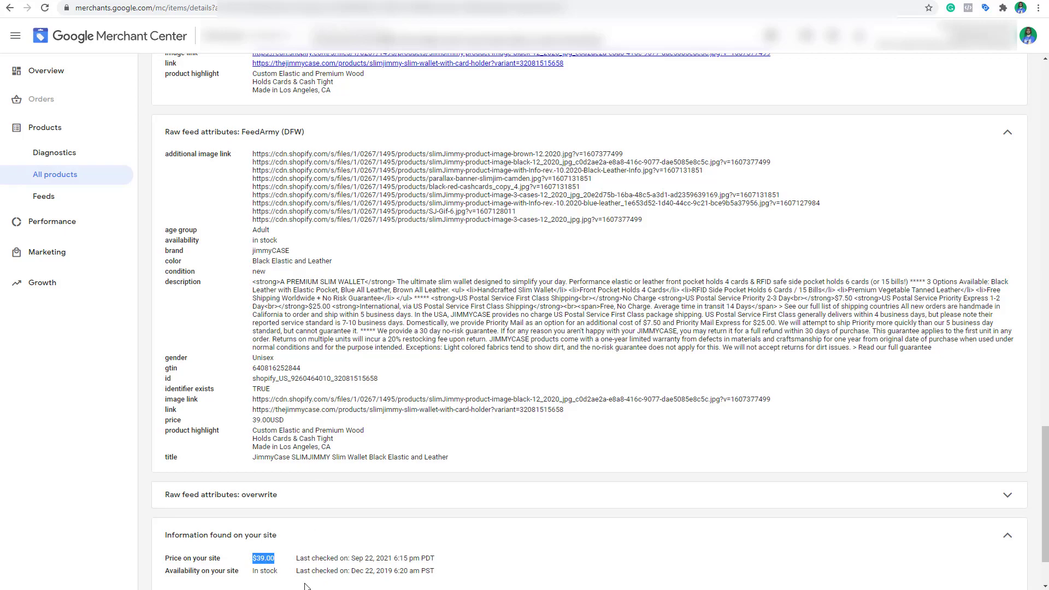
drag(293, 424, 255, 421)
click(258, 419)
drag(288, 420, 251, 420)
drag(166, 425, 284, 420)
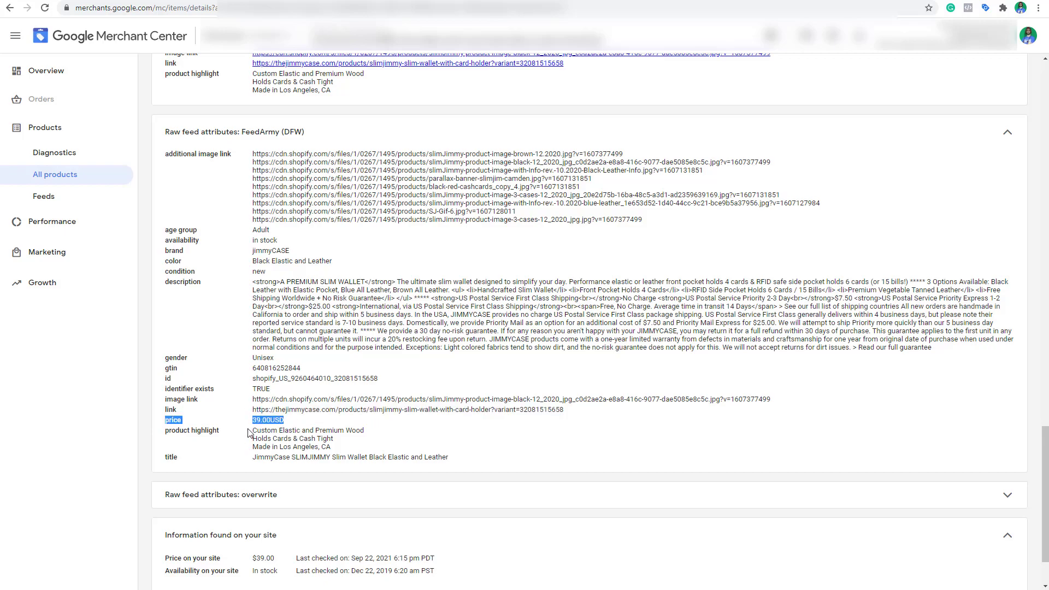
click(300, 421)
scroll(295, 422, down, 2)
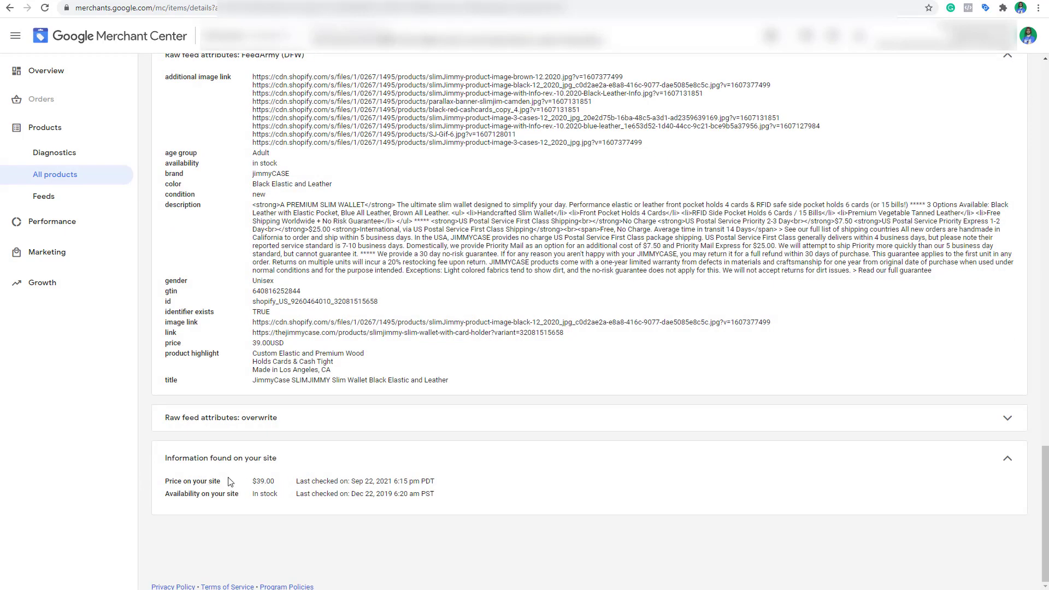
drag(282, 485, 253, 484)
- Copy the wallet's product link URL from the feed attributes
click(543, 343)
drag(542, 342, 249, 339)
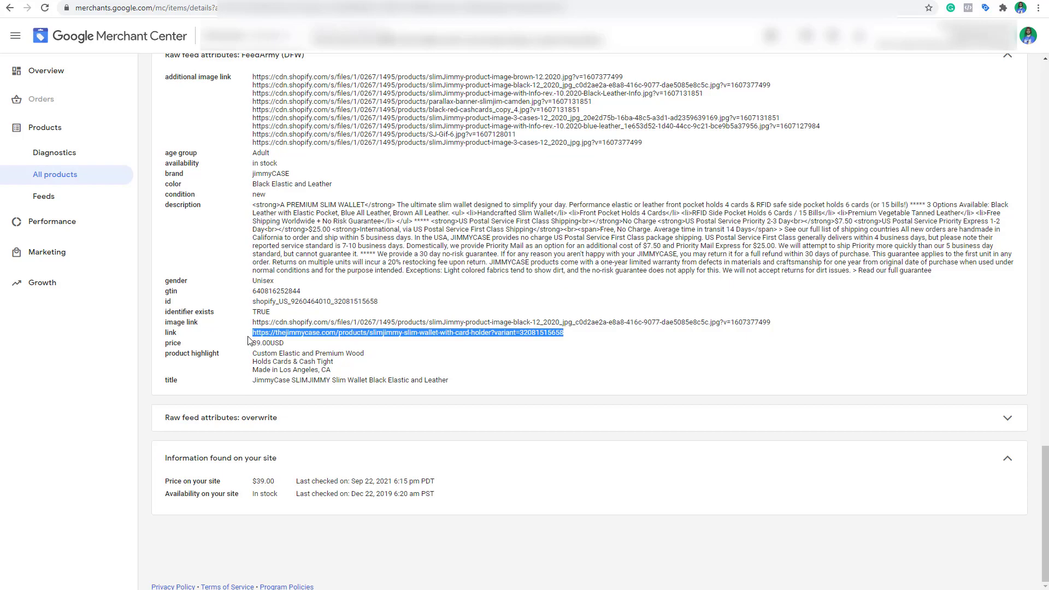
right_click(294, 334)
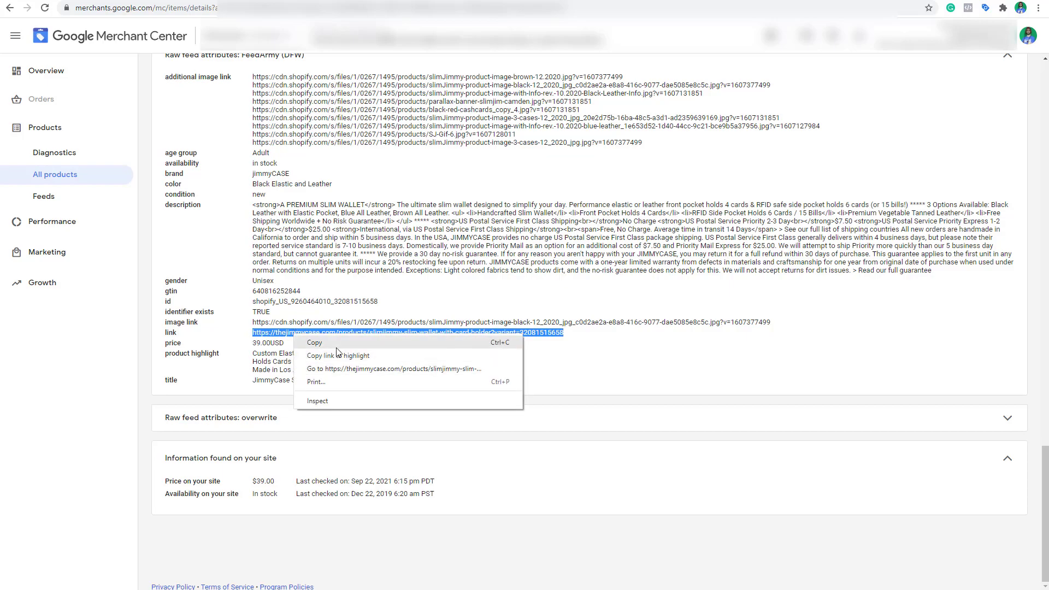
click(337, 349)
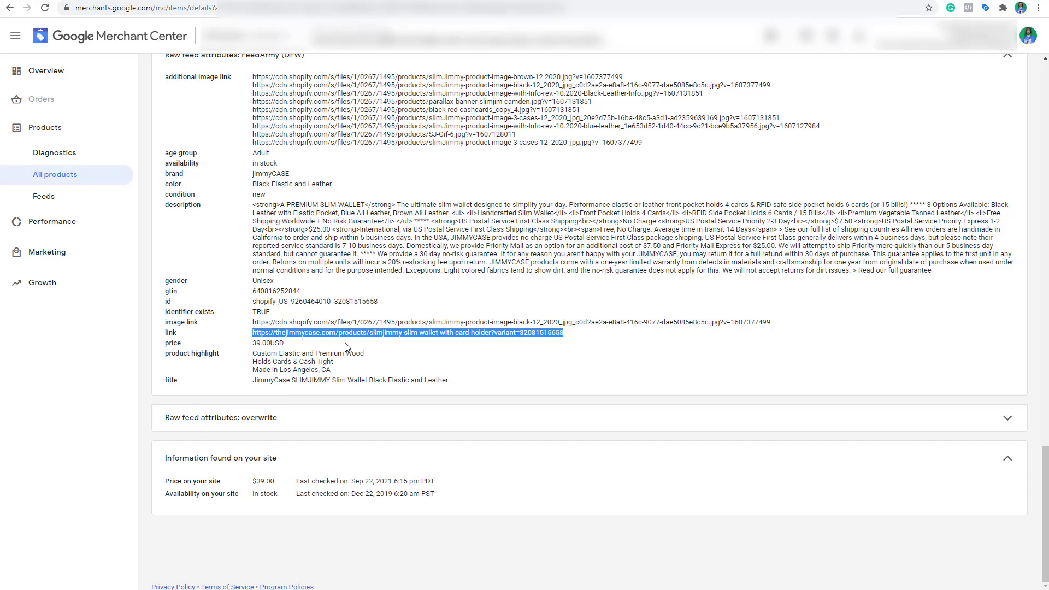
click(422, 343)
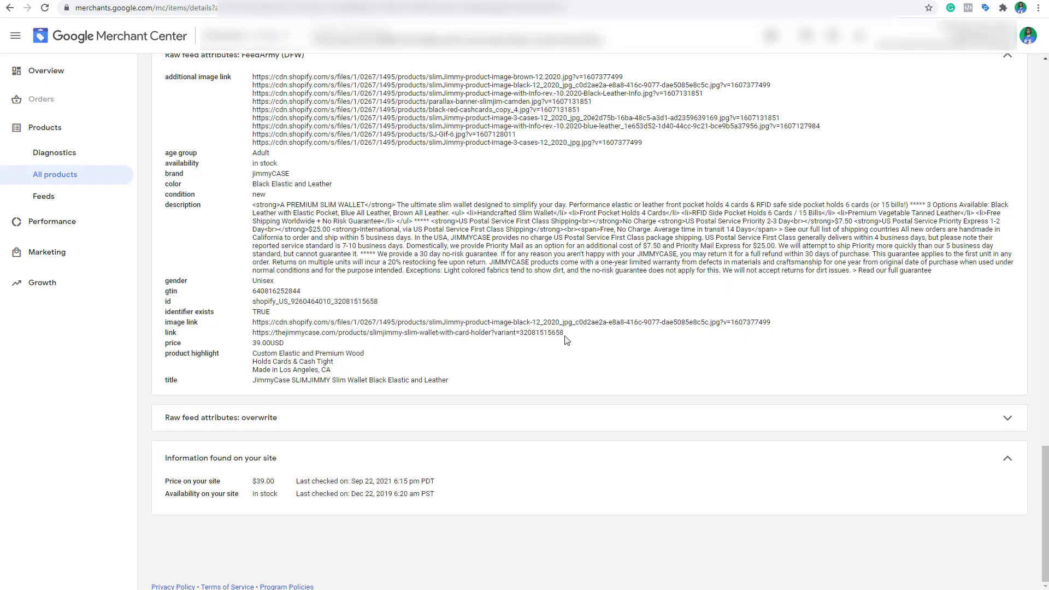
drag(579, 334, 492, 337)
drag(564, 333, 492, 333)
- Deselect the link and discard the empty new style property in DevTools
click(498, 335)
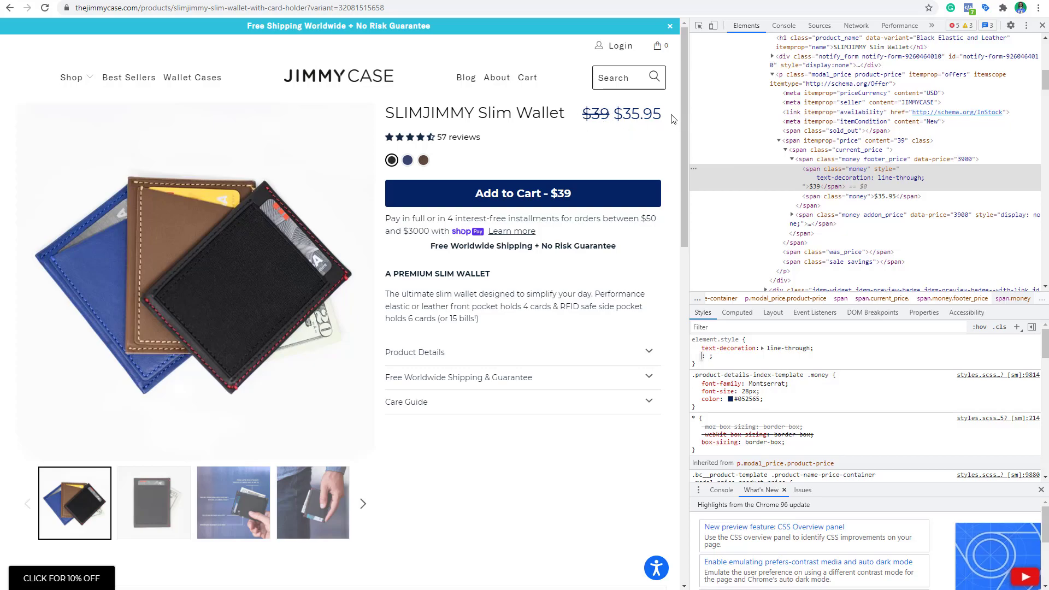
key(Escape)
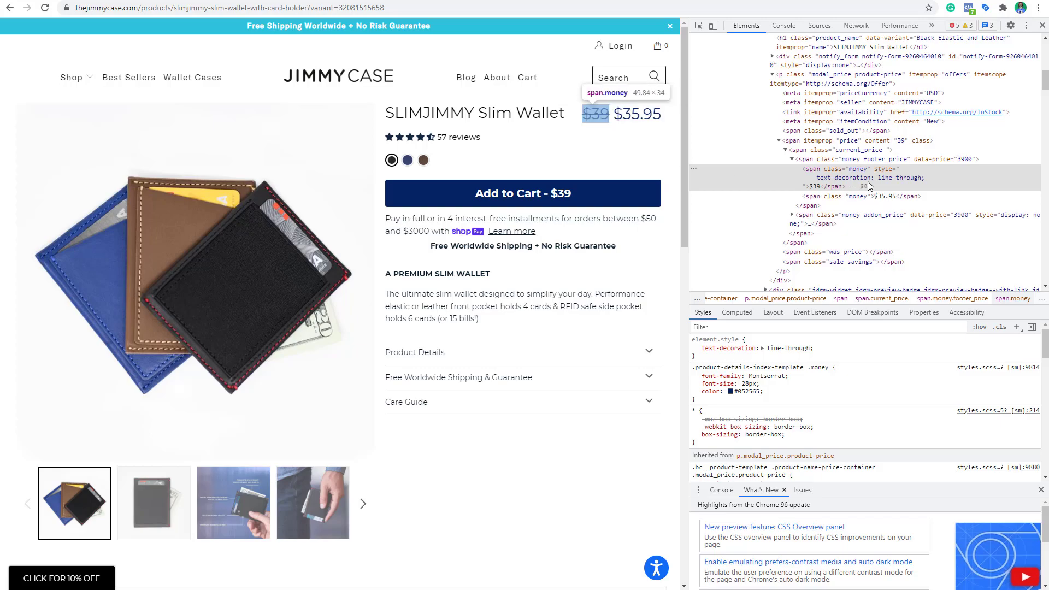
- Cut the struck-through $39 price markup using Edit as HTML
right_click(865, 175)
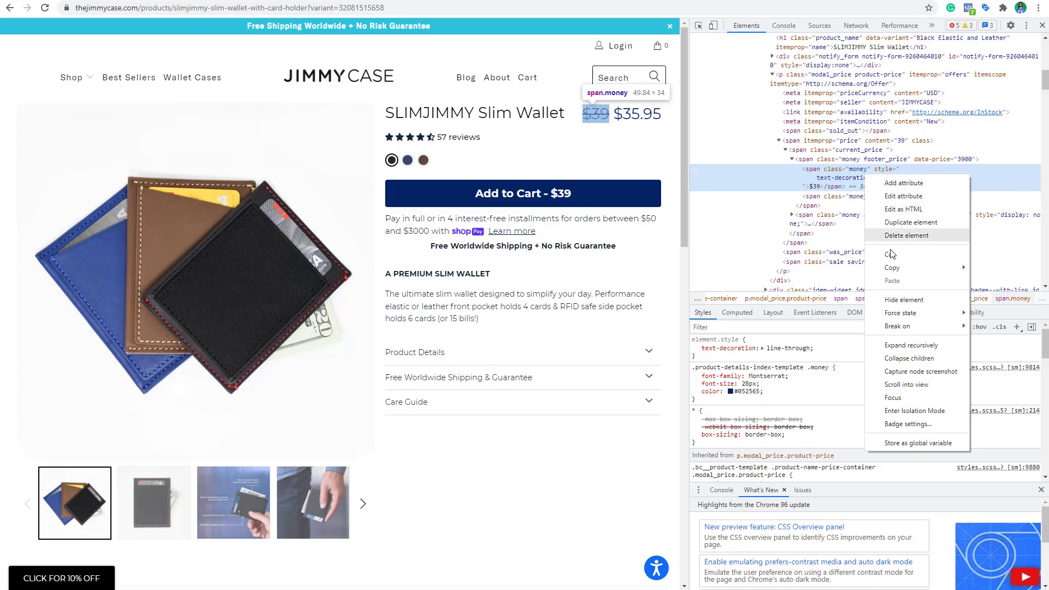
click(905, 209)
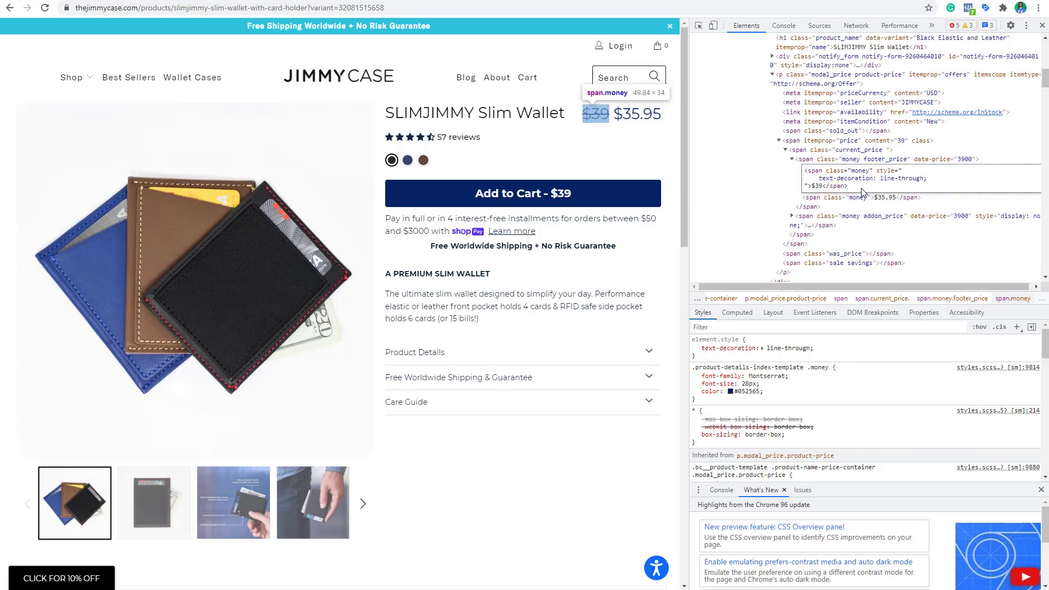
key(ctrl+a)
key(ctrl+c)
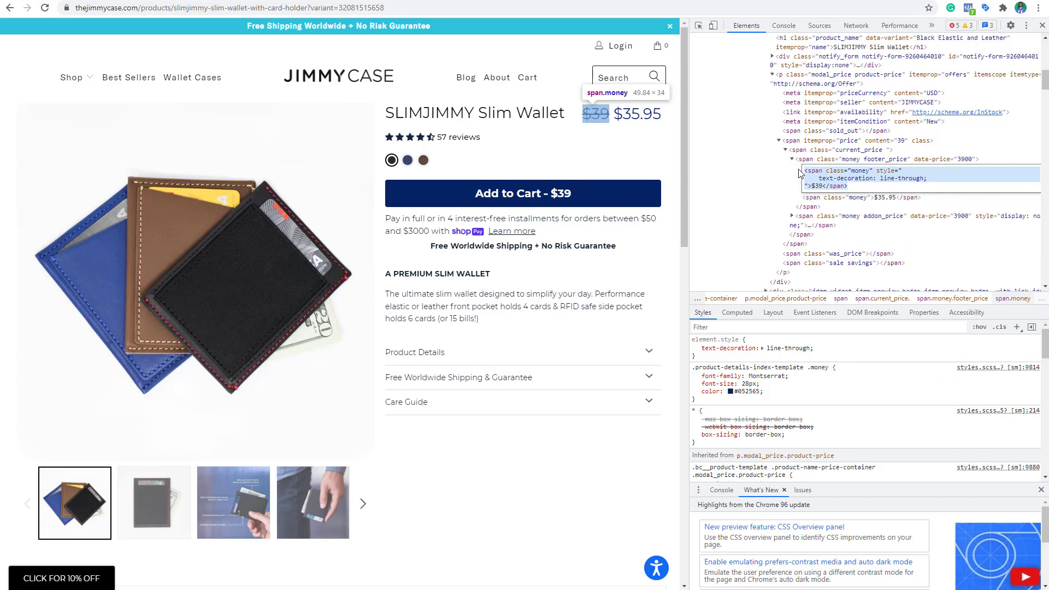
key(Delete)
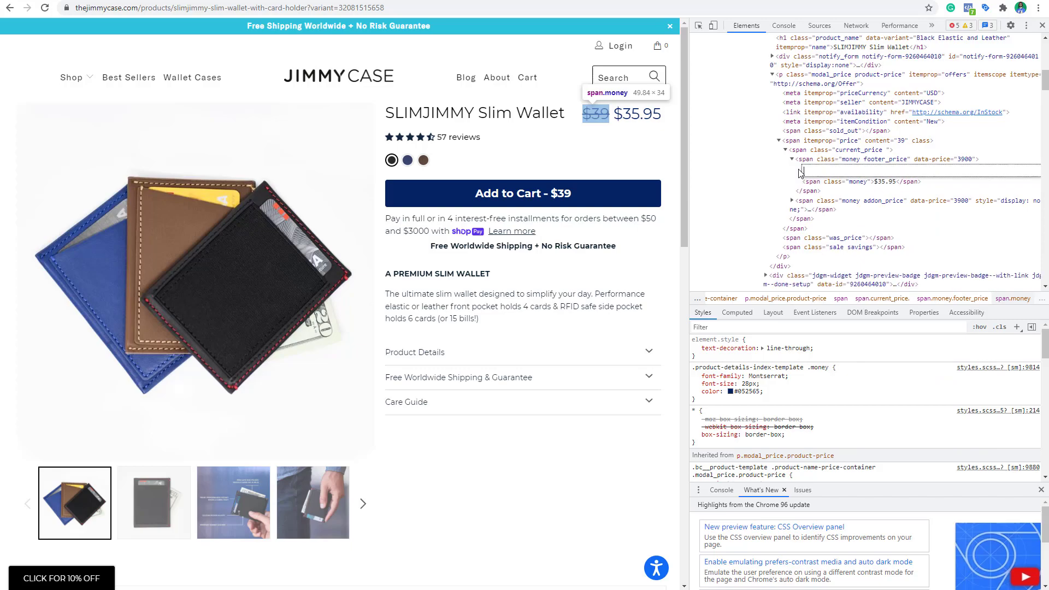
- Paste the $39 markup after the $35.95 price element and apply it, then start a page reload
right_click(911, 183)
click(924, 170)
right_click(936, 169)
click(940, 190)
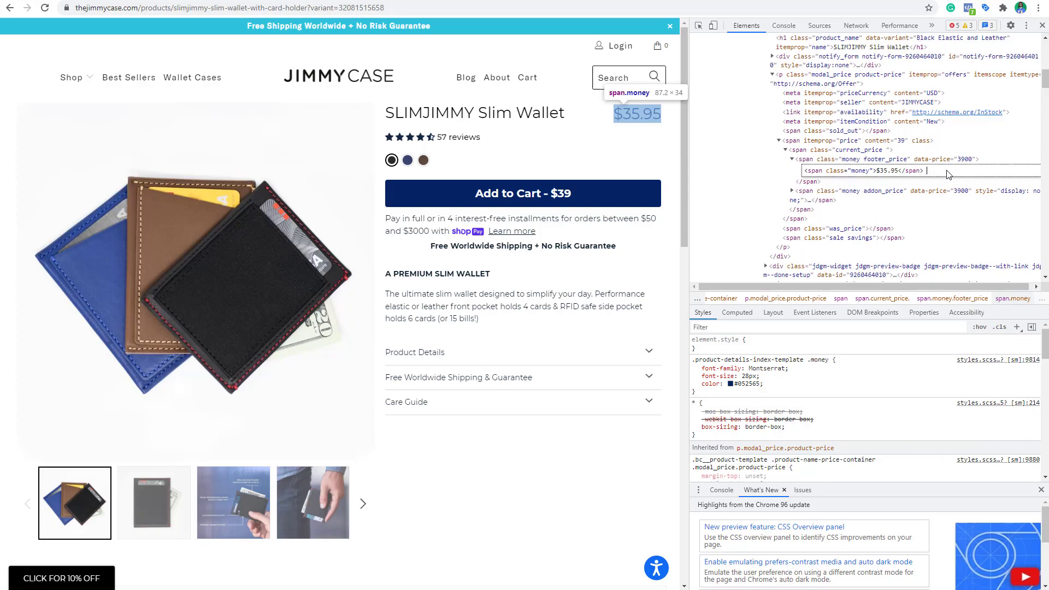
key(ctrl+v)
click(916, 229)
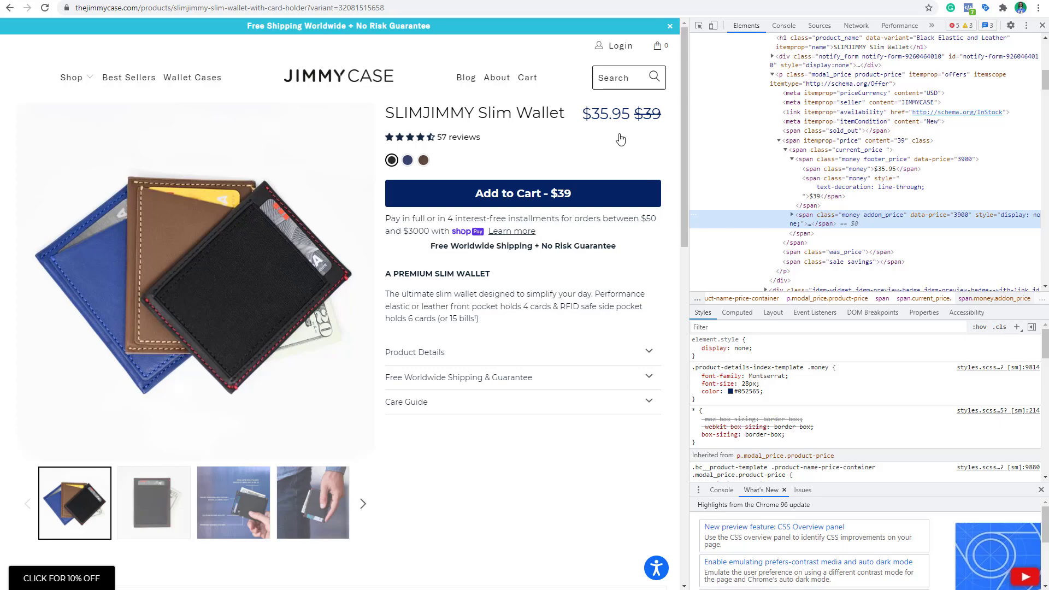
right_click(568, 137)
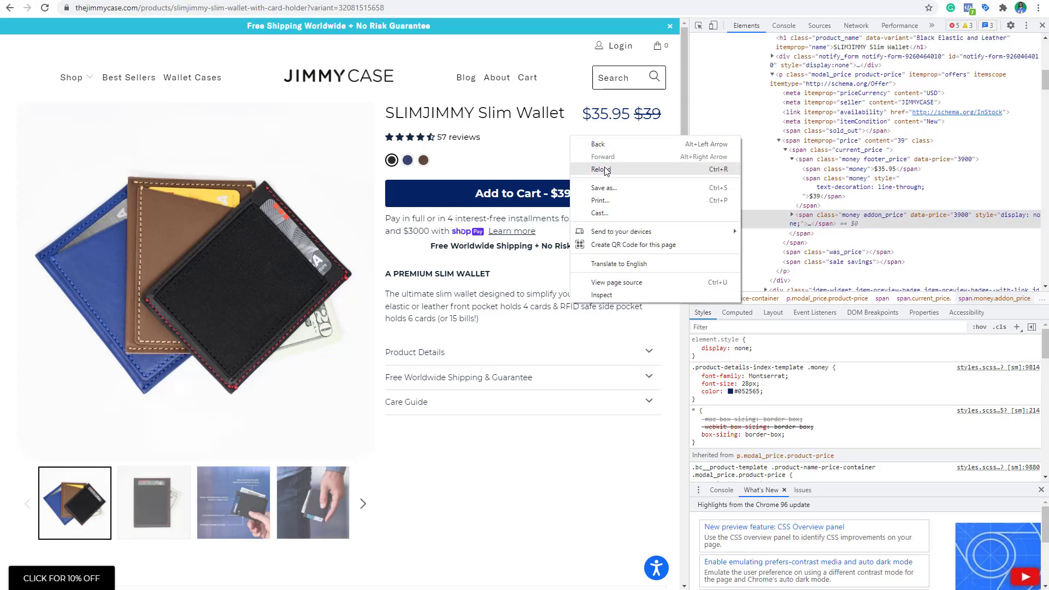
- Reload the wallet page, close DevTools with F12, and view the page source
click(601, 170)
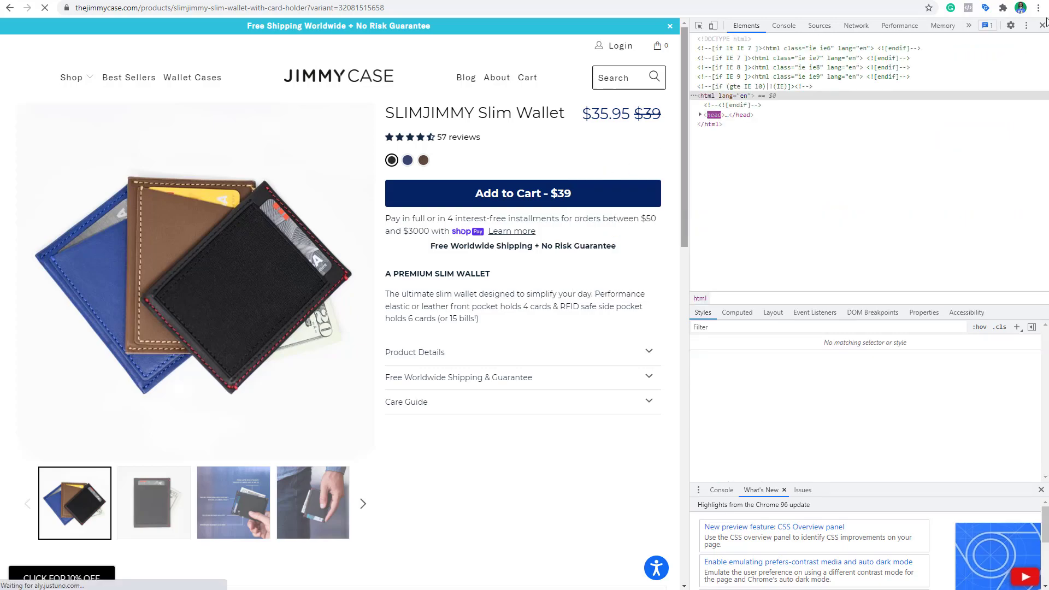
key(F12)
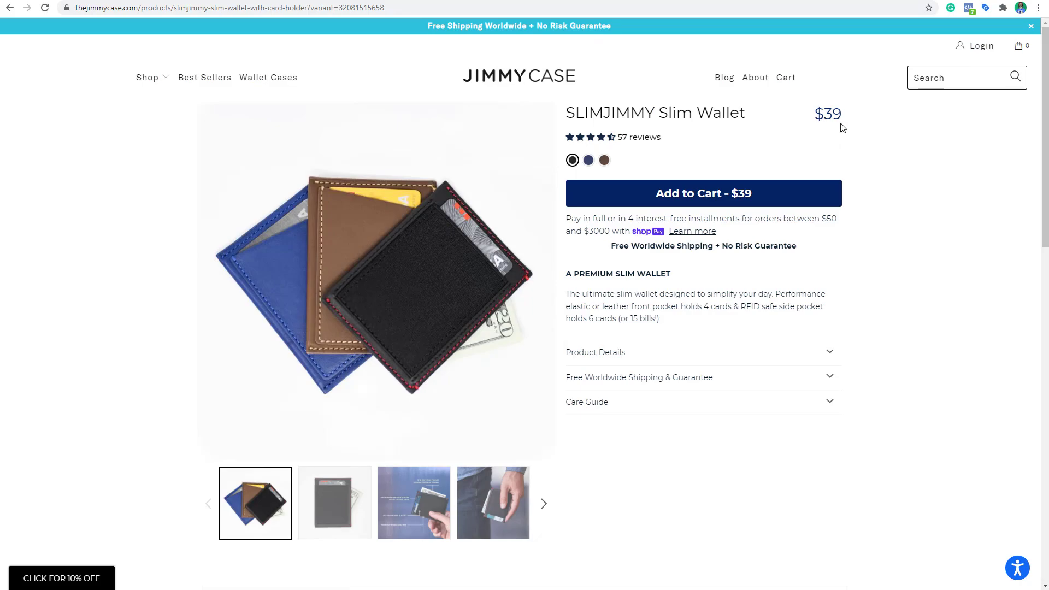
right_click(872, 156)
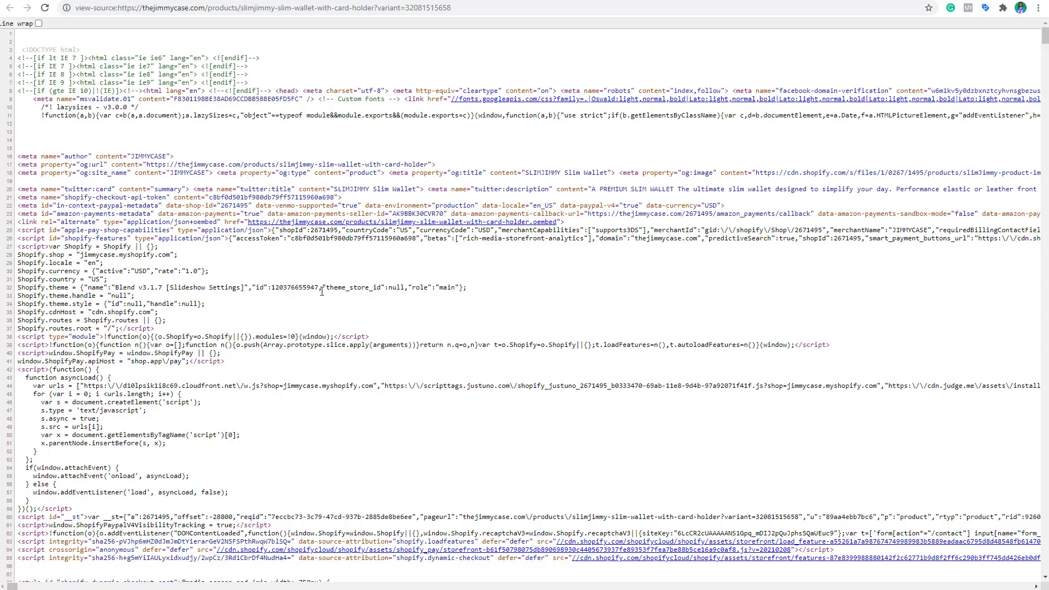
- Search the source for og:price and highlight the og:price:amount value 39
key(ctrl+f)
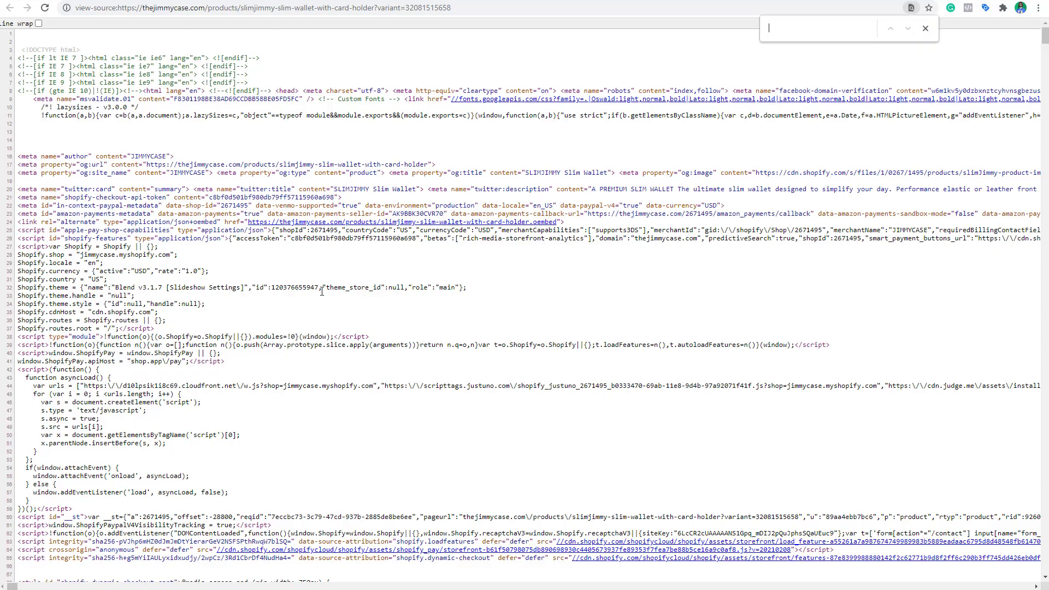
text(og)
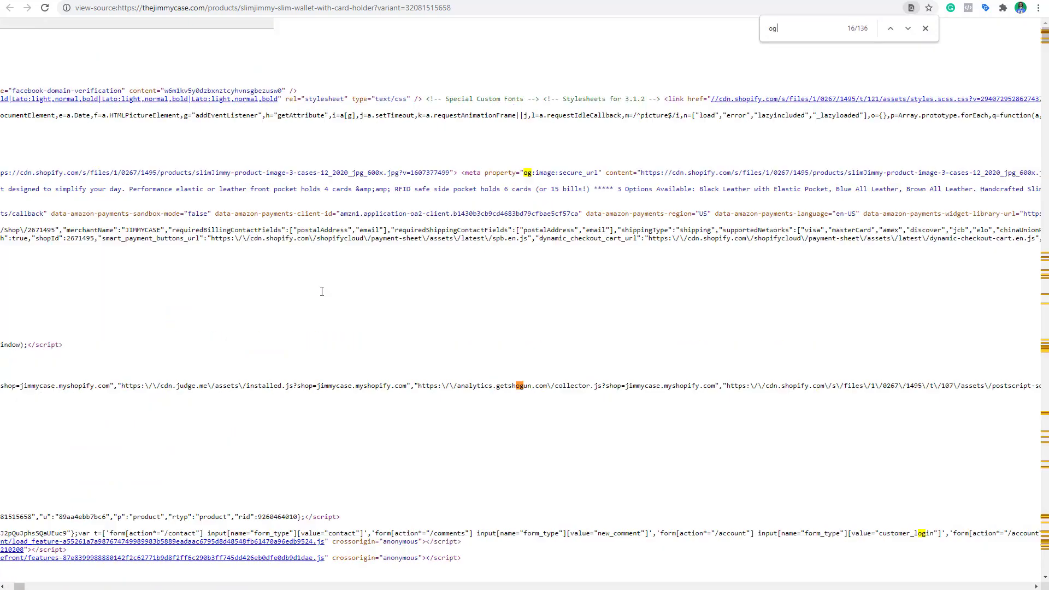
text(:price)
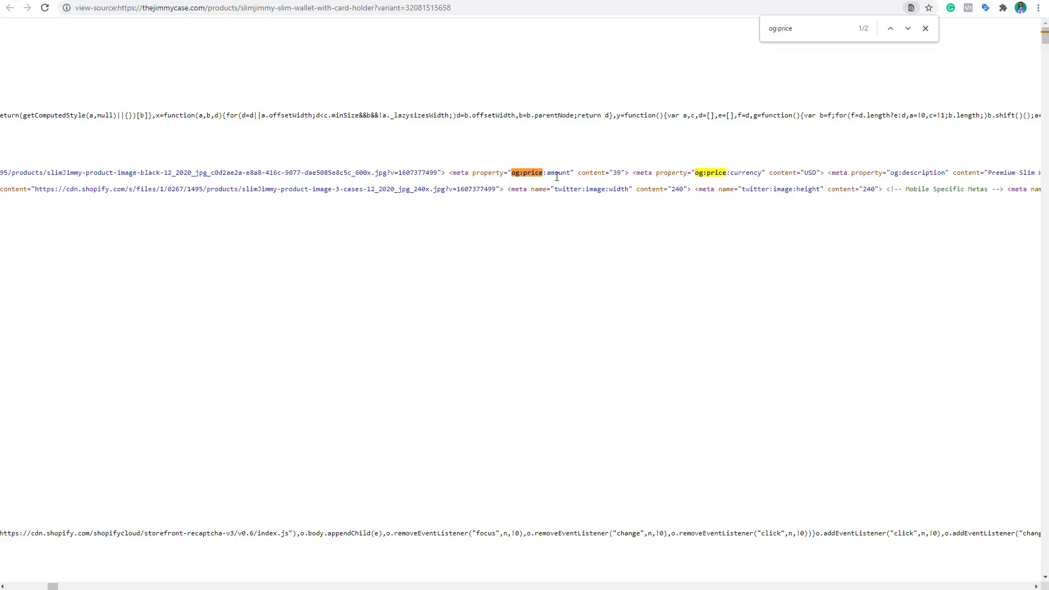
double_click(616, 171)
click(616, 173)
- On the iPhone X / XS Wallet Case page, compare the Ebony ($60) and Black ($49) variants against the source
click(304, 2)
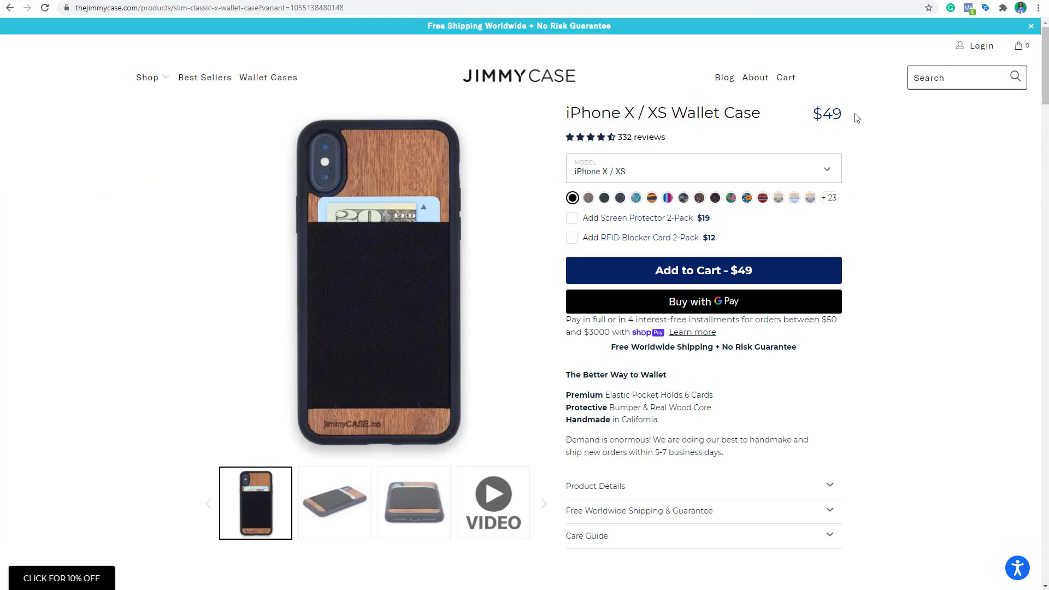
click(586, 201)
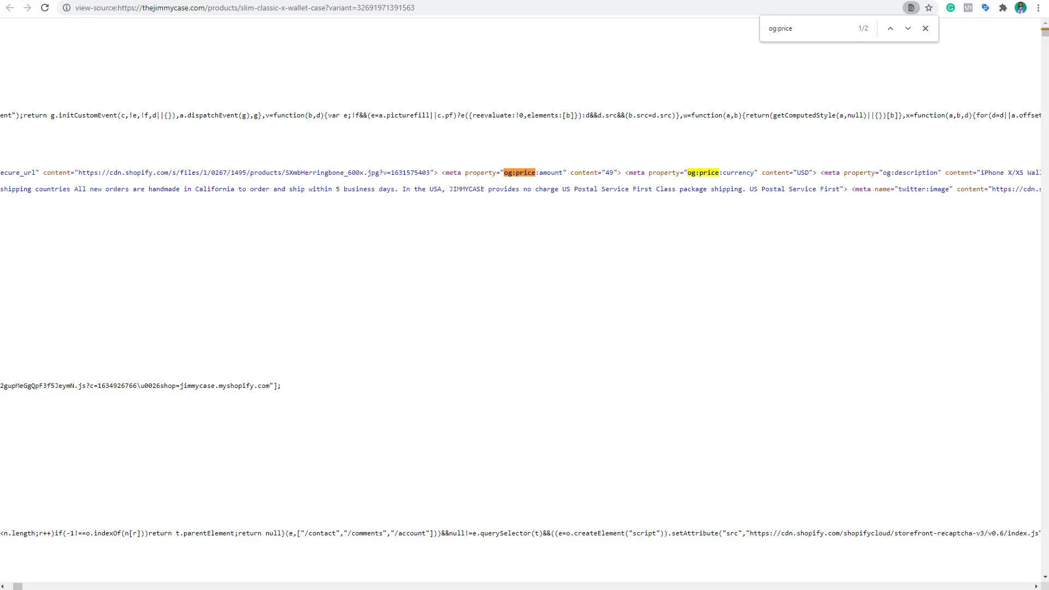
key(ctrl+w)
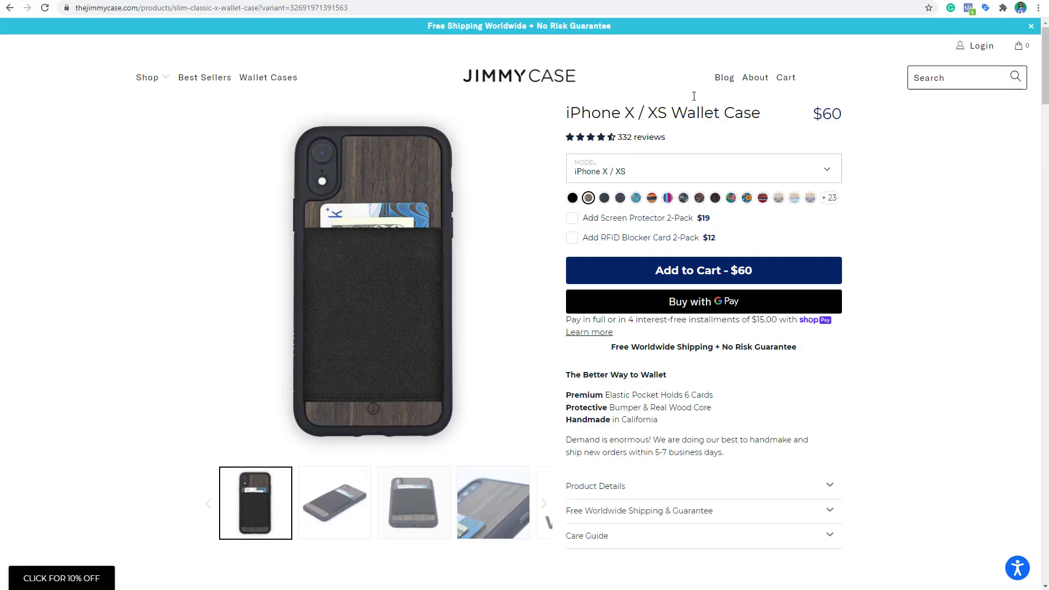
key(ctrl+Tab)
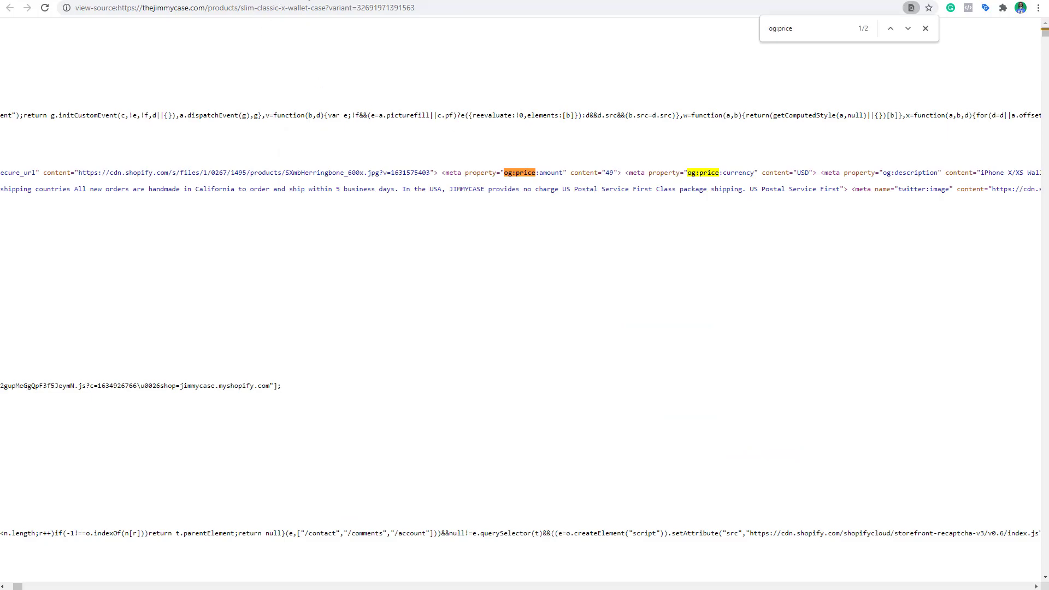
key(ctrl+Tab)
click(572, 199)
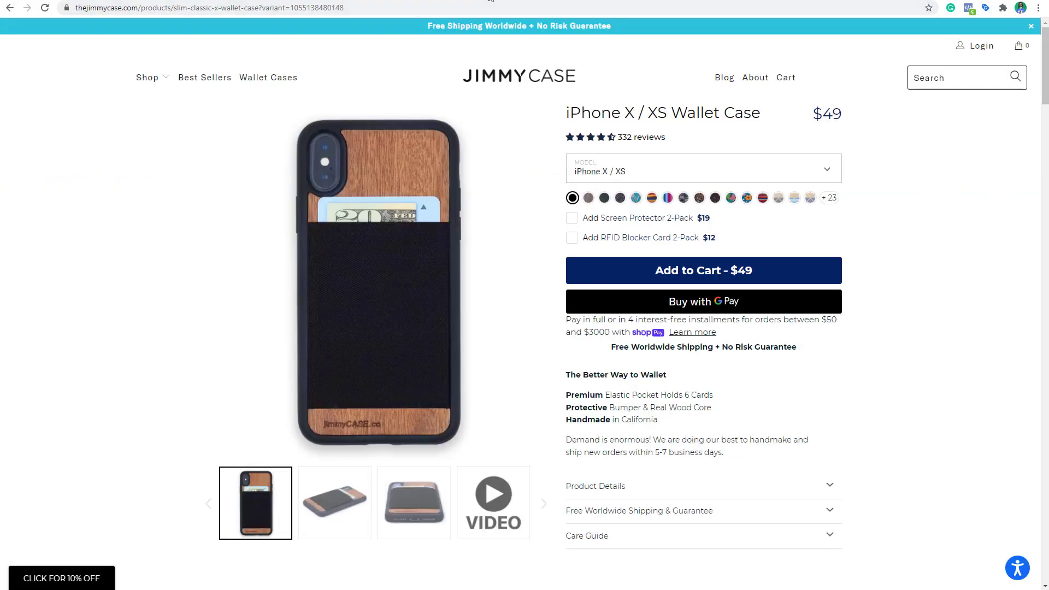
key(ctrl+Tab)
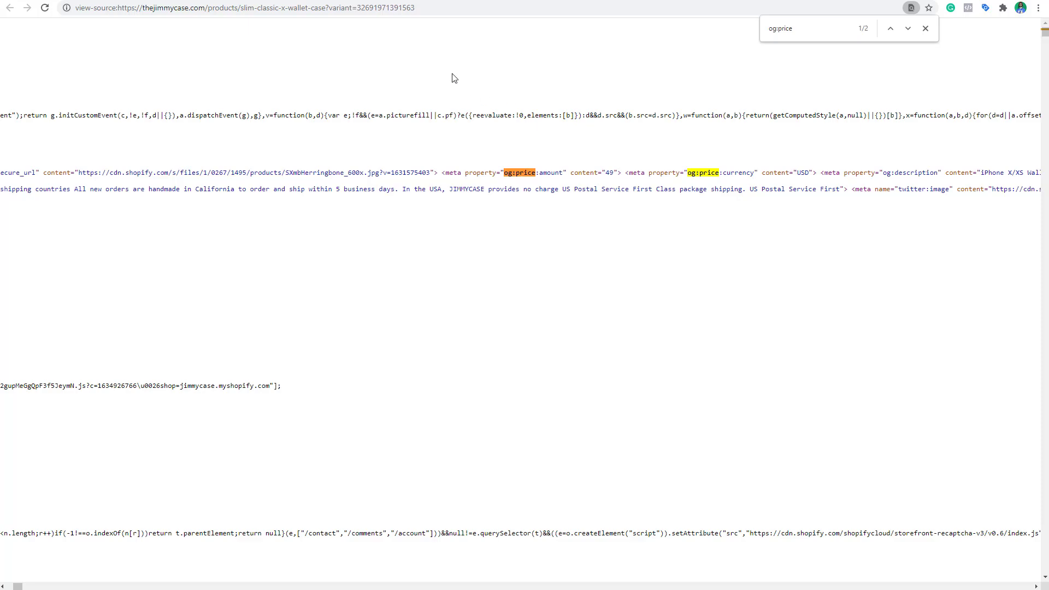
key(ctrl+Tab)
- Select the Ebony variant's URL and switch to the Rich Results Test
click(290, 7)
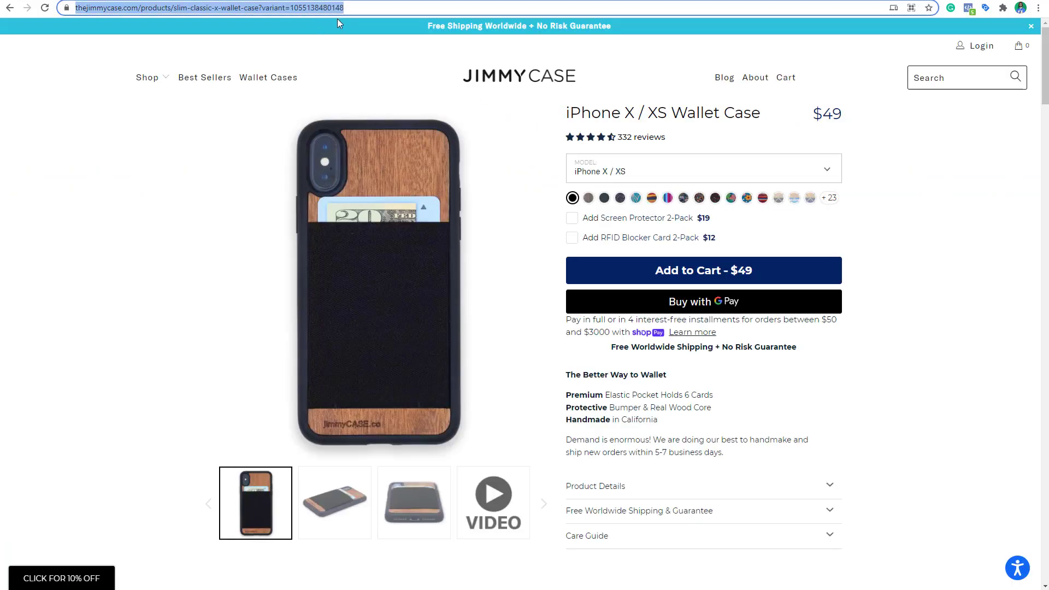
click(589, 202)
click(138, 11)
key(ctrl+c)
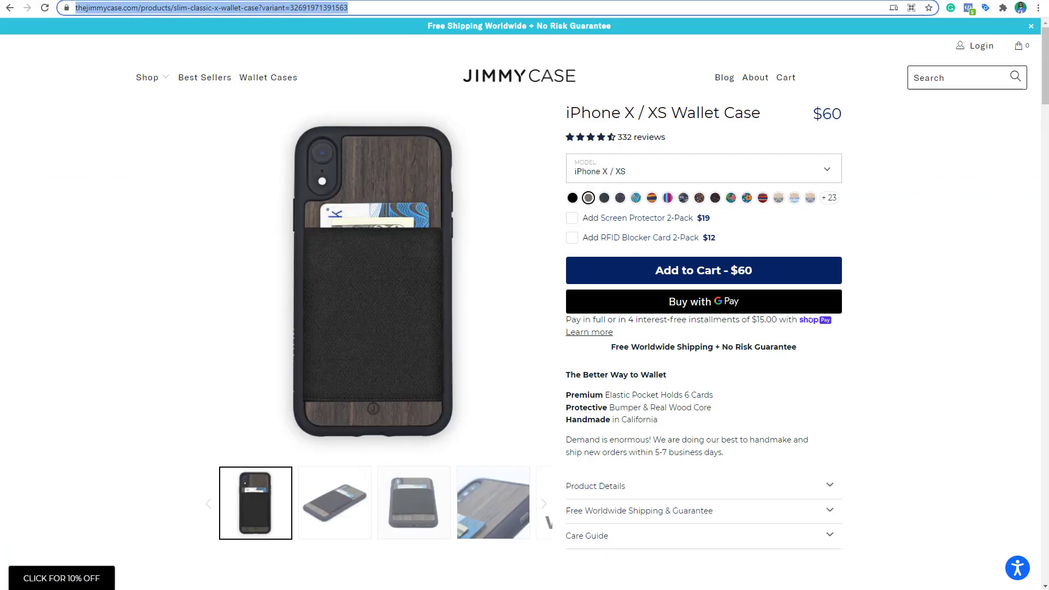
click(62, 1)
- Paste the Ebony variant URL into Rich Results Test and run the live test
click(588, 207)
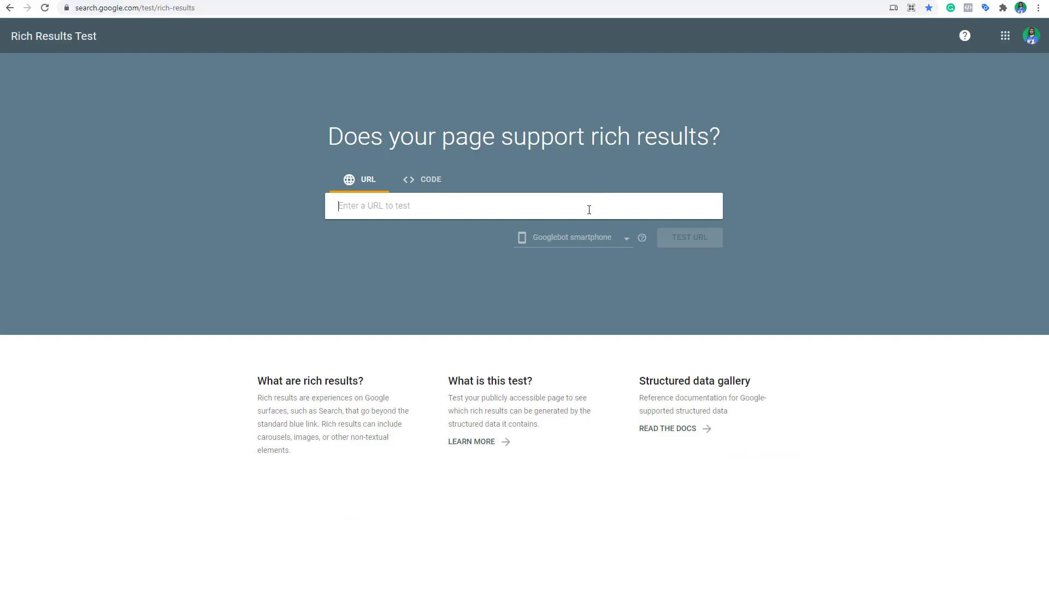
key(ctrl+v)
click(714, 246)
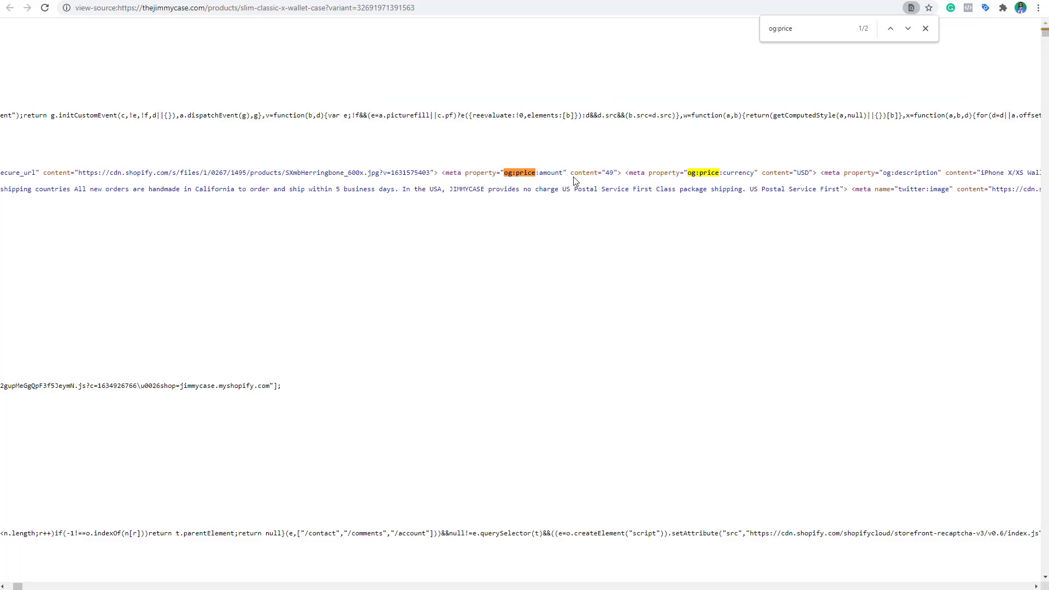
- Highlight the 49 value and the full og:price:amount meta tag, then return to Merchant Center
double_click(610, 173)
click(613, 174)
drag(621, 173, 442, 173)
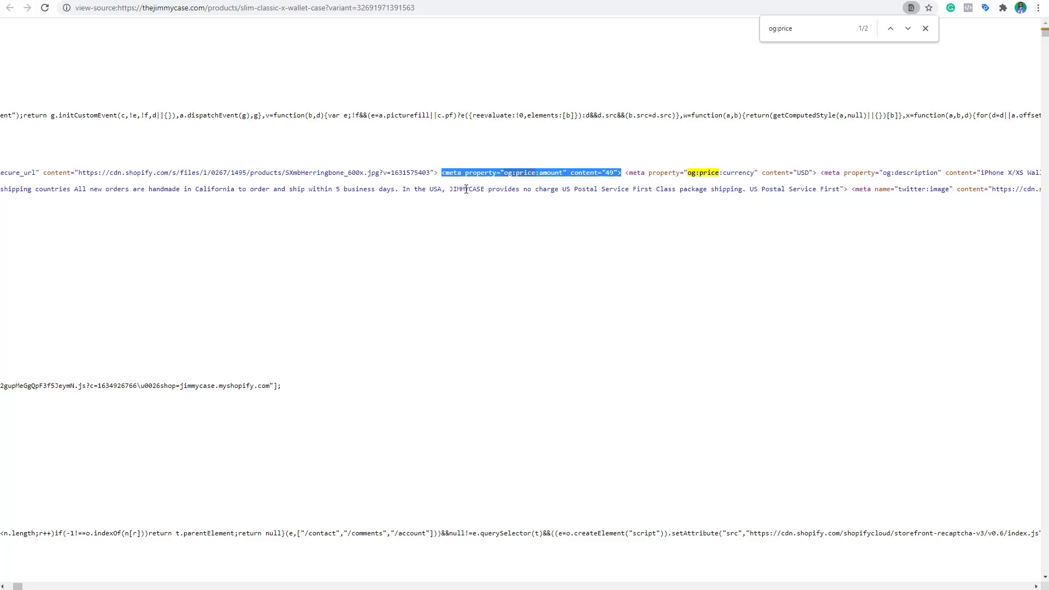
click(514, 191)
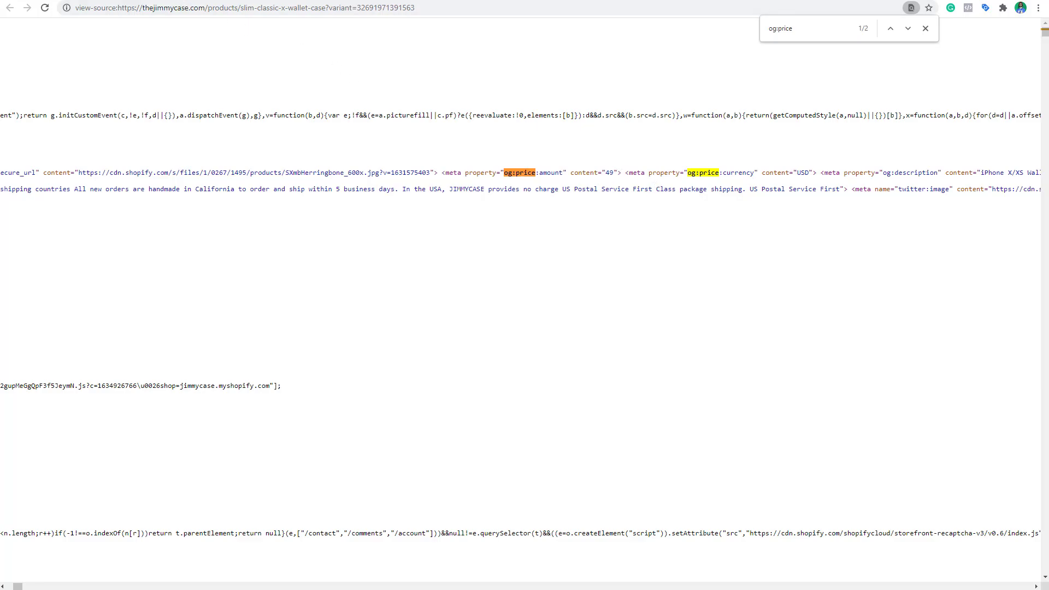
key(ctrl+Tab)
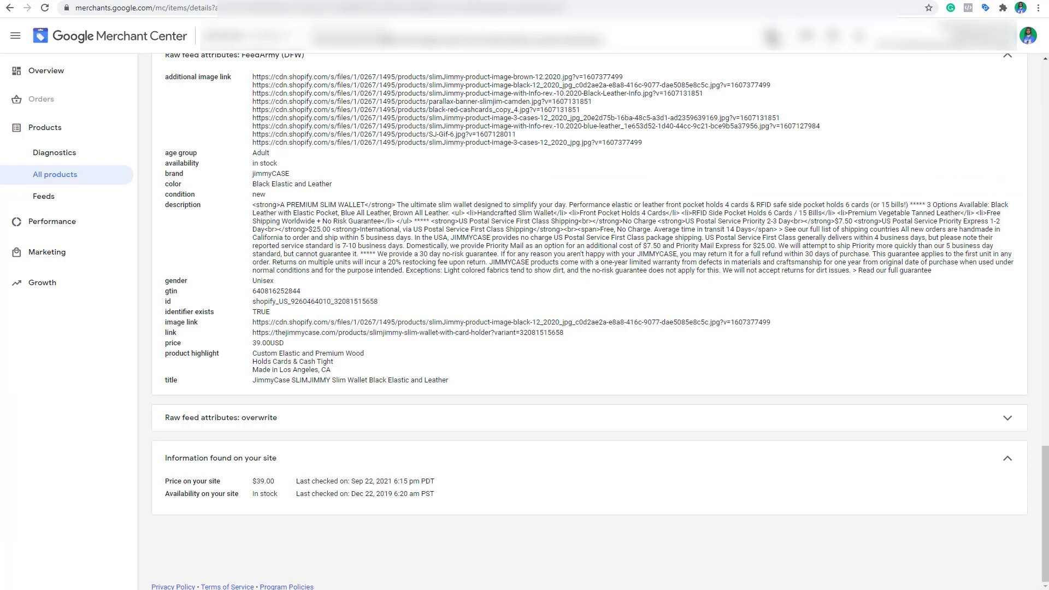